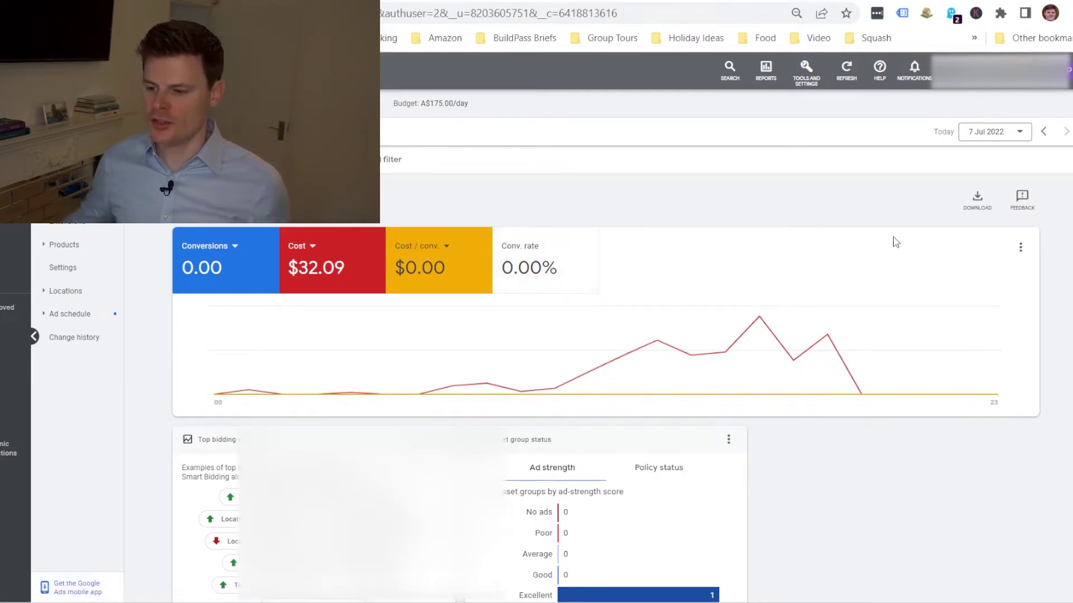
From Help > Contact us, enter the request 'Add negative keywords to Performance Max campaign' and select it for reuse.
click(882, 84)
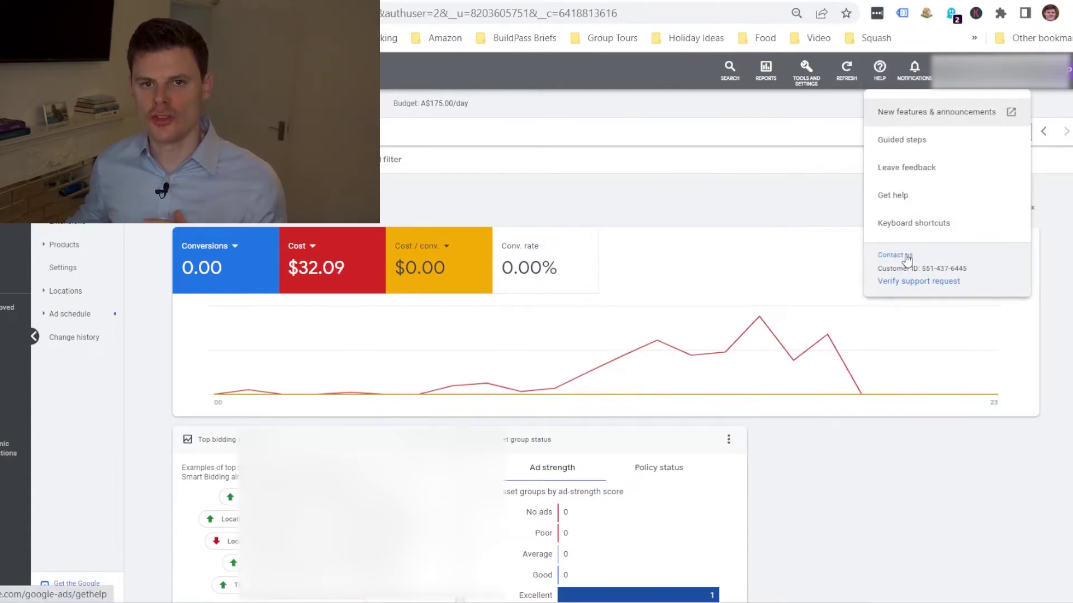
click(906, 260)
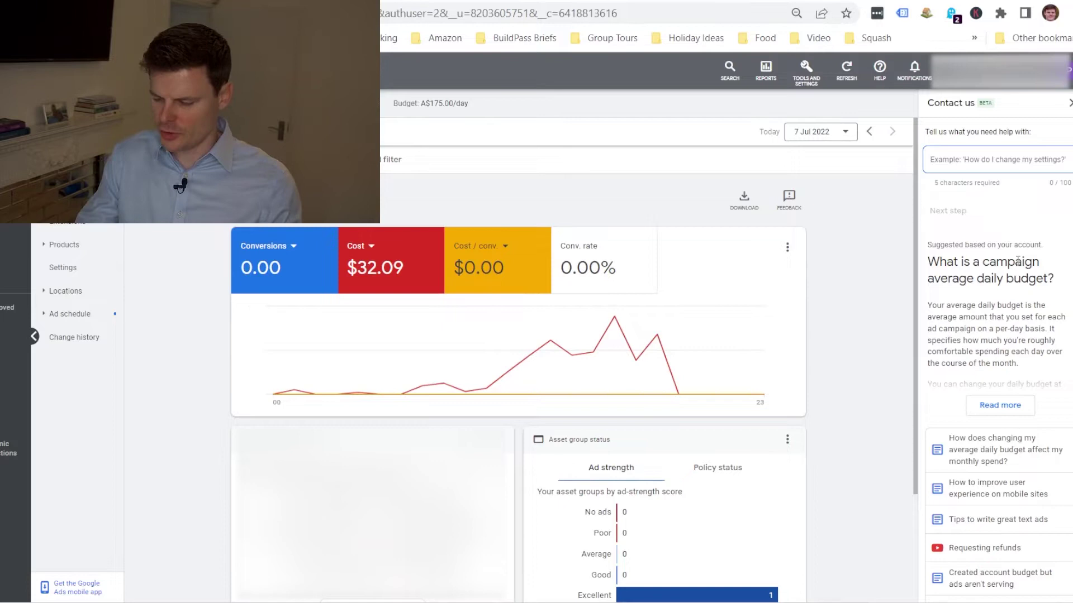
text(Add neg)
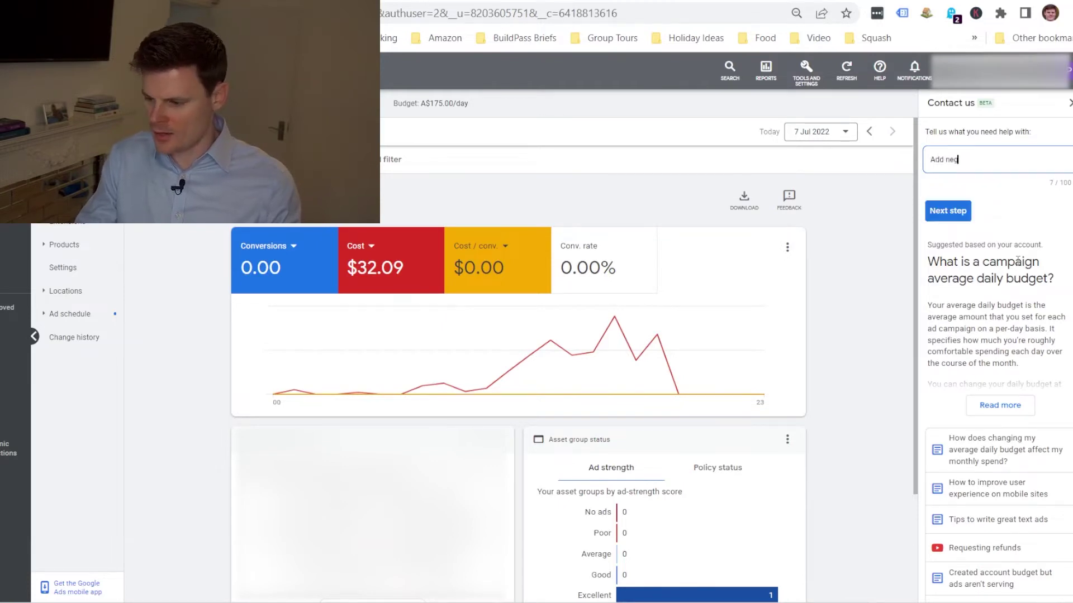
text(ative keywords to)
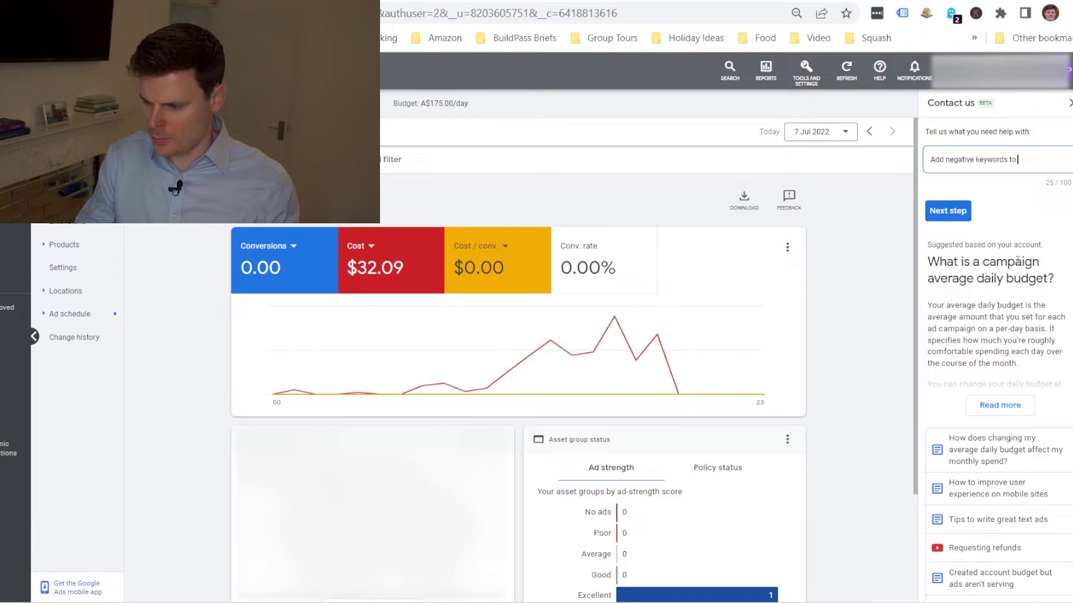
text(Performance Max)
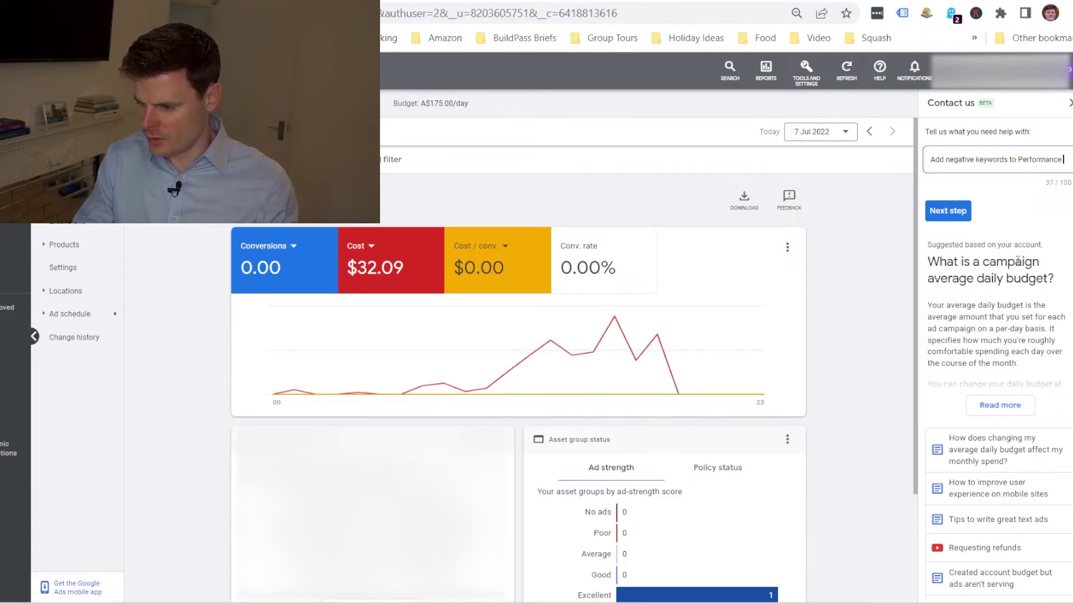
key(BackSpace)
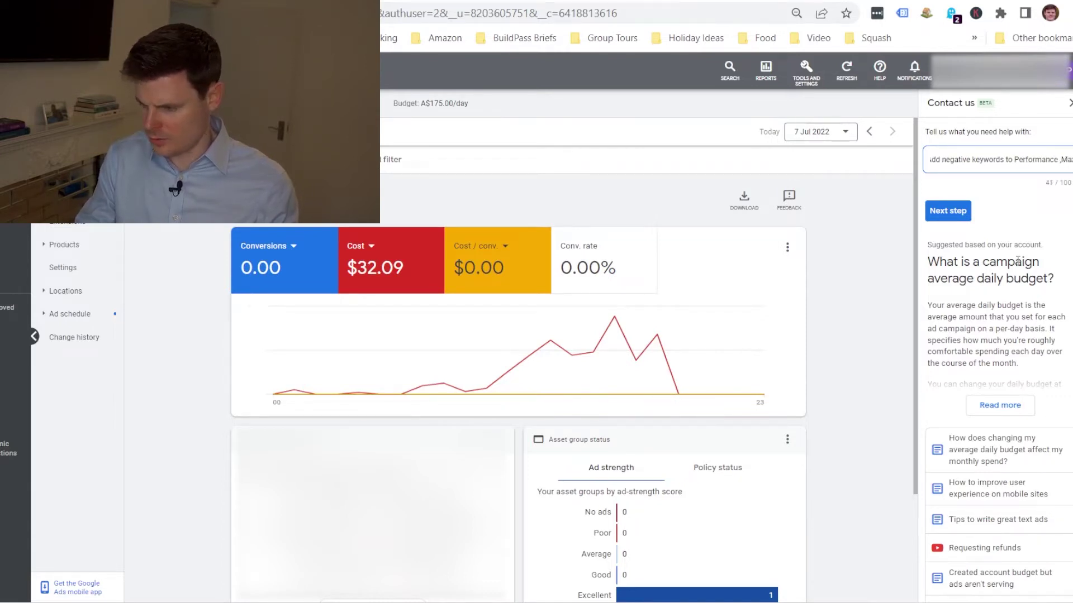
text(Max C)
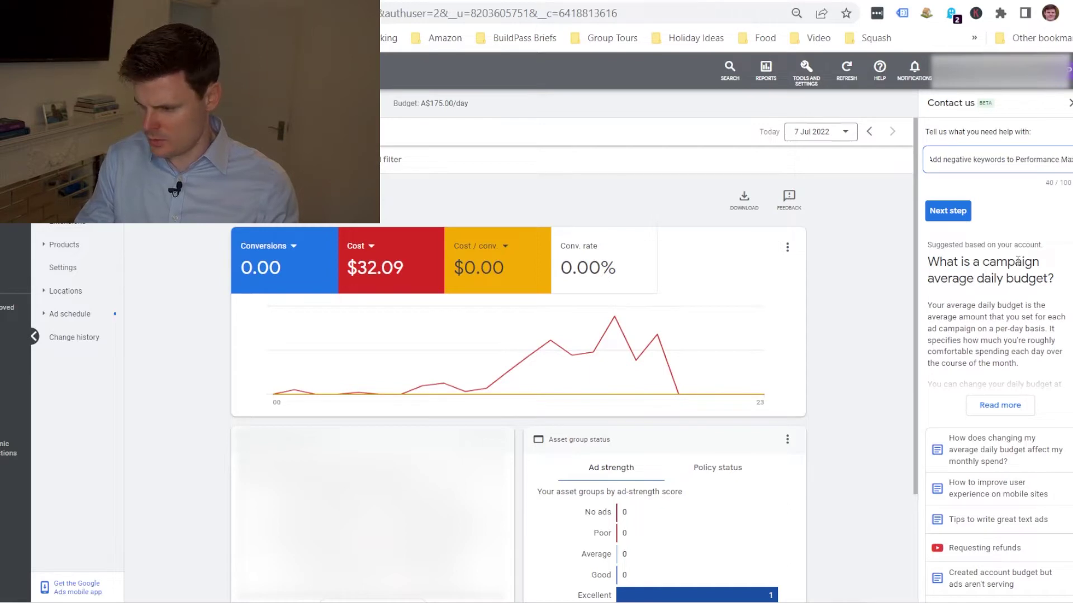
text(ampaign)
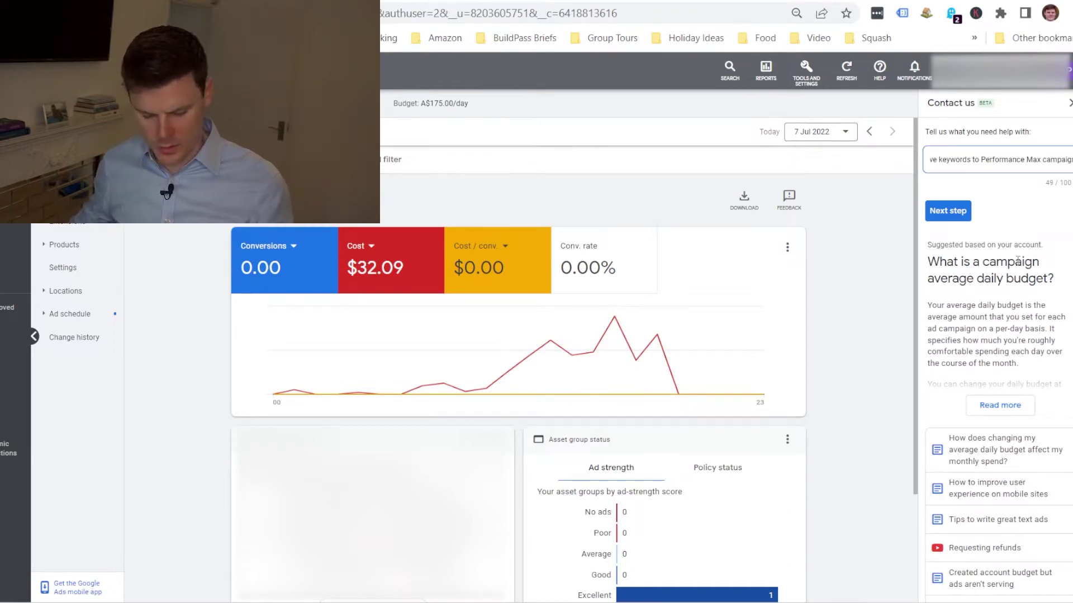
key(ctrl+a)
key(ctrl+c)
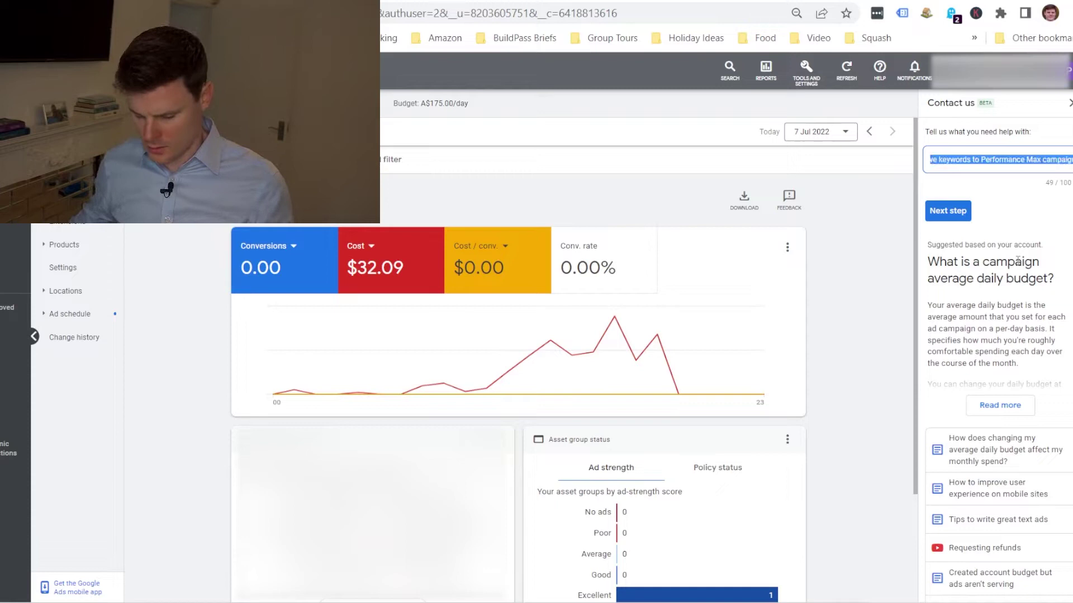
Submit the request description, classify the issue as 'Other', and continue to contact options.
click(946, 211)
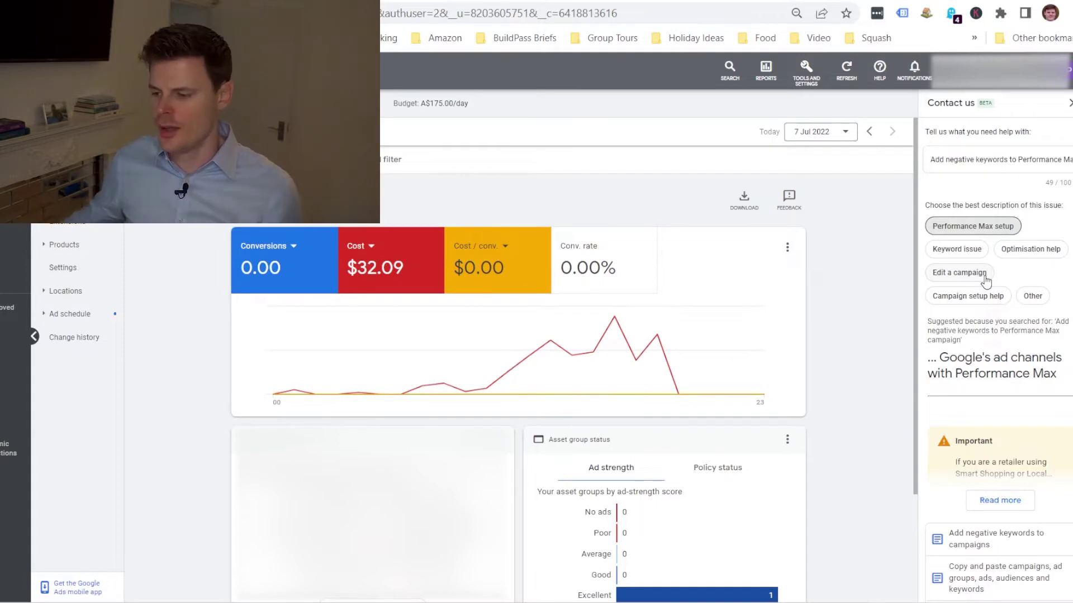
click(1036, 300)
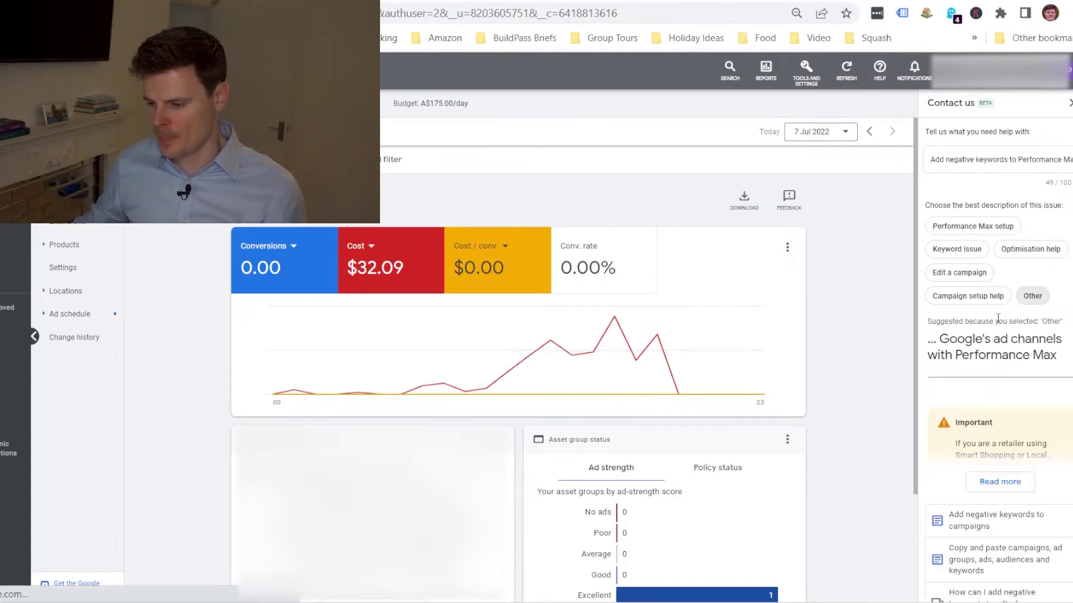
scroll(992, 390, down, 2)
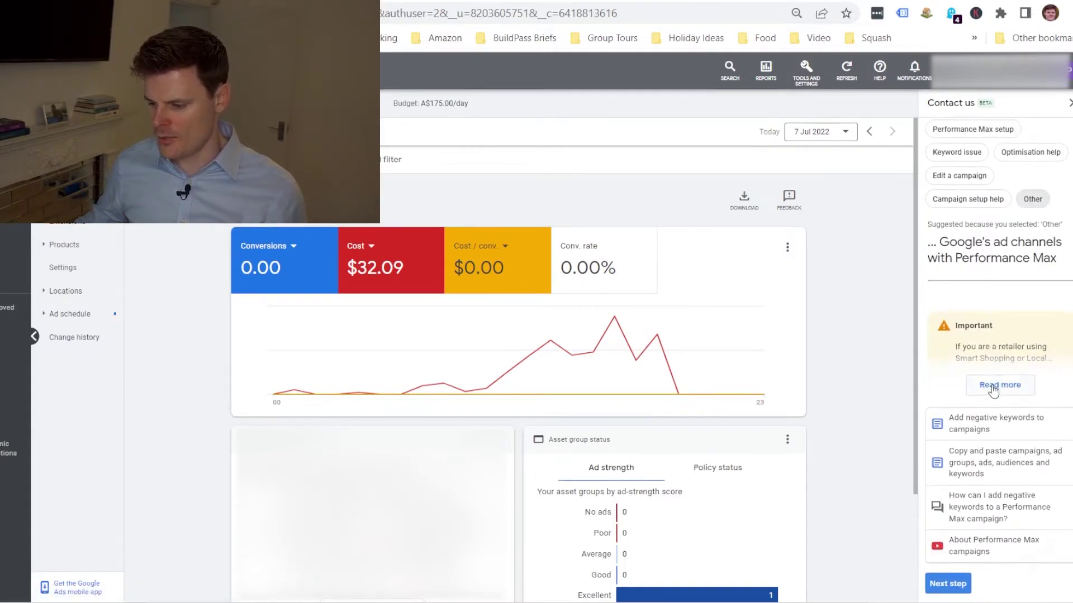
click(948, 585)
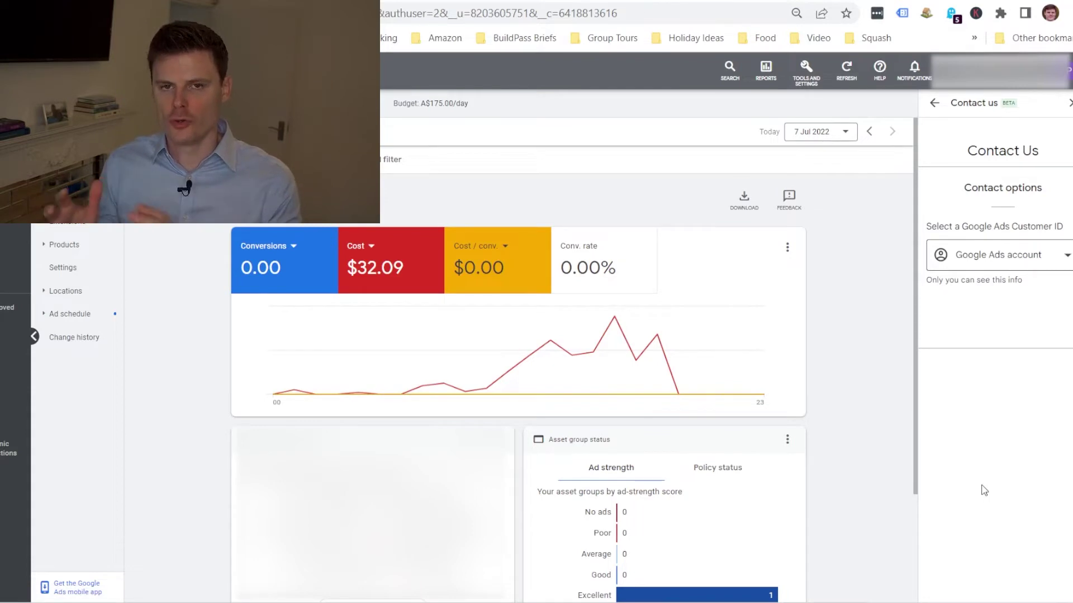
Pick the affected account from the Customer ID list and choose Chat as the support channel.
click(1057, 262)
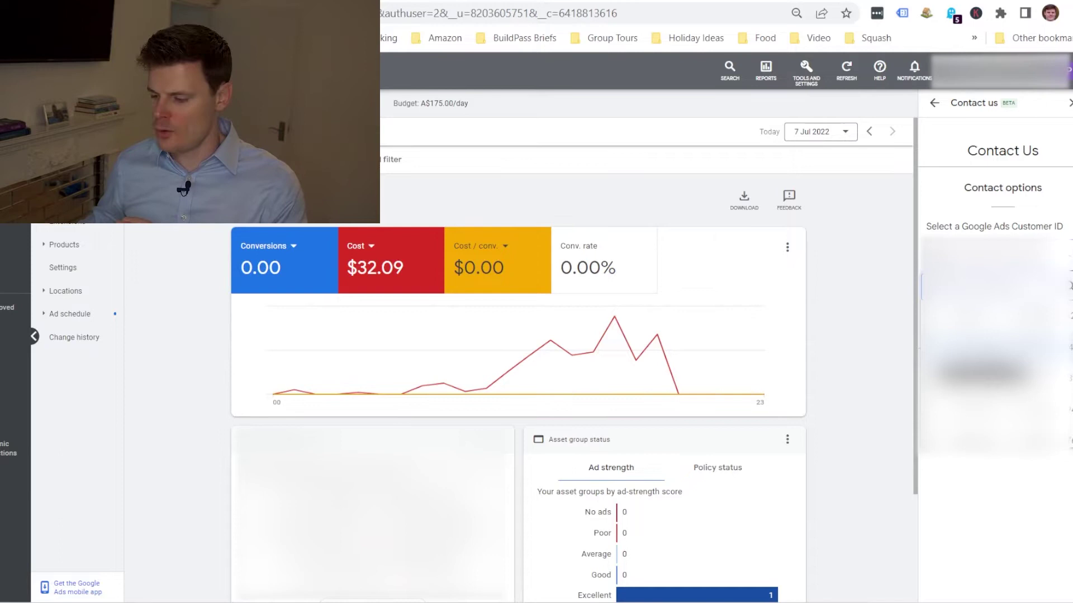
click(990, 358)
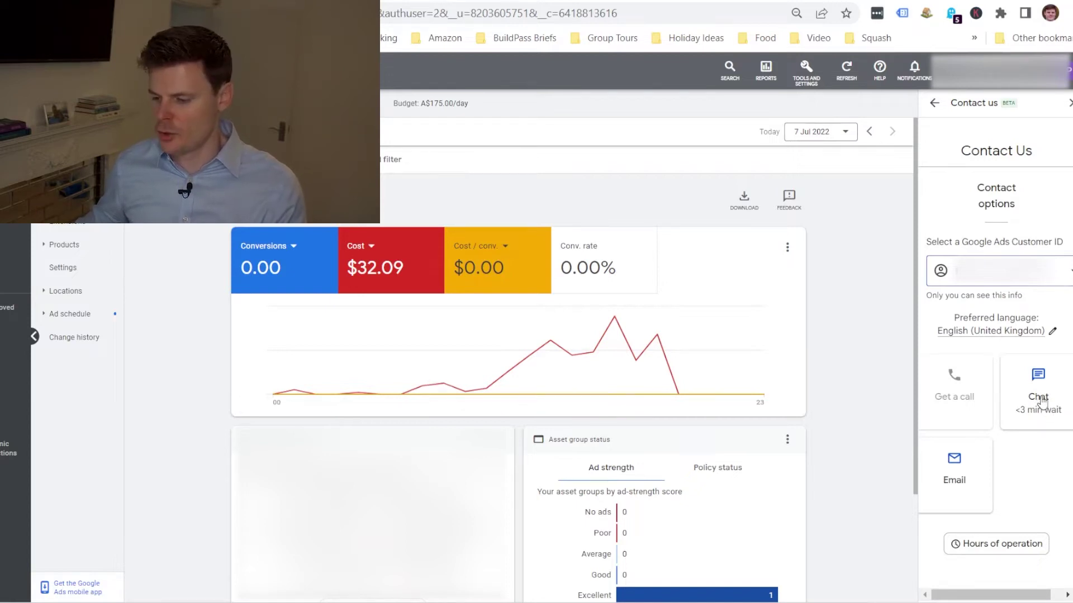
click(1039, 400)
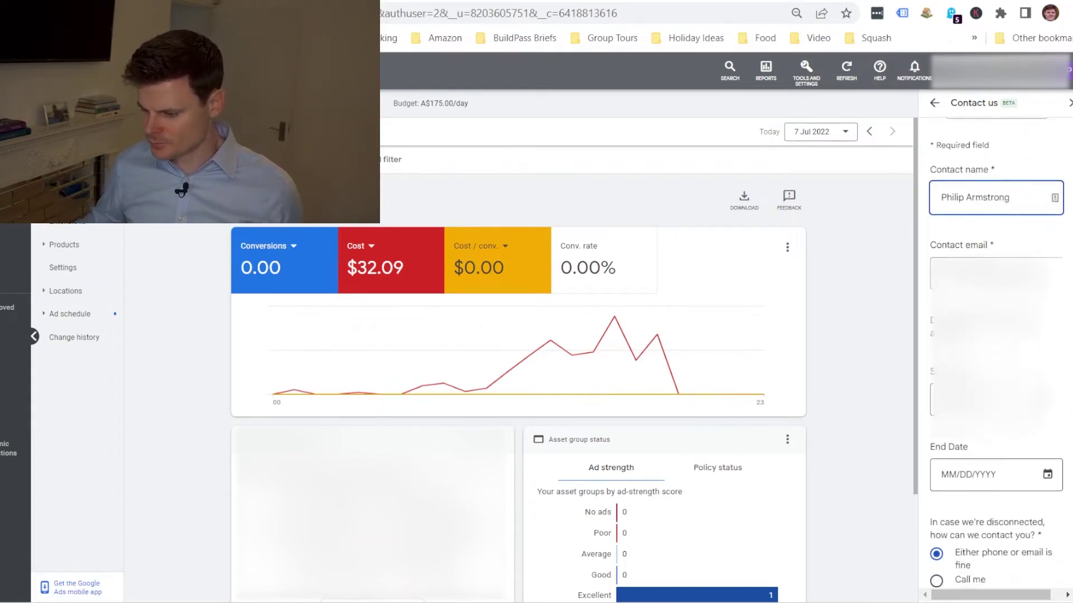
Paste the negative-keywords request into the issue summary and submit the chat request.
scroll(998, 320, down, 5)
click(997, 321)
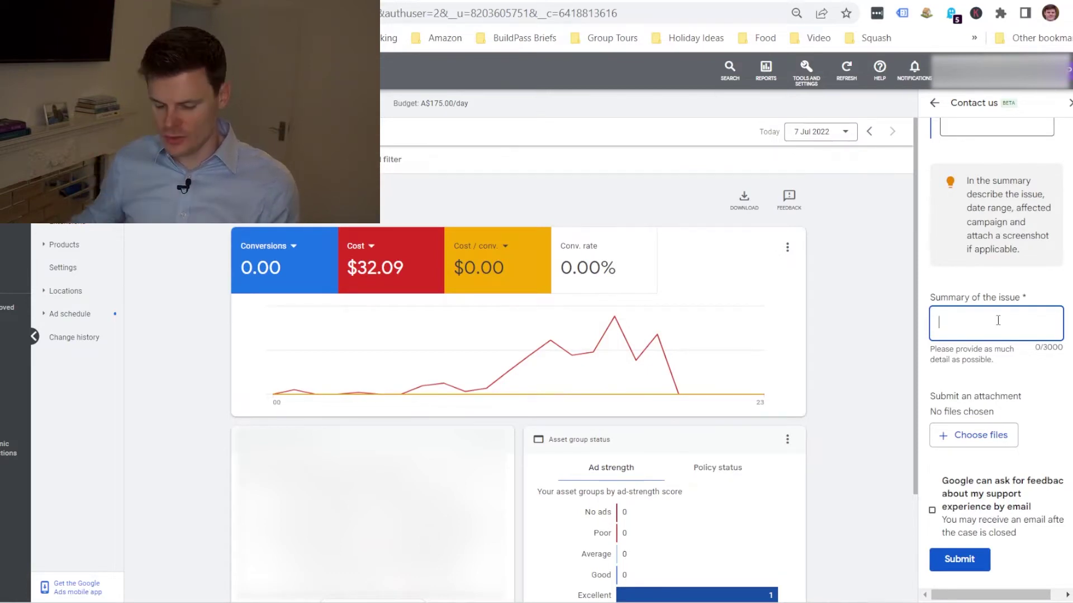
key(ctrl+v)
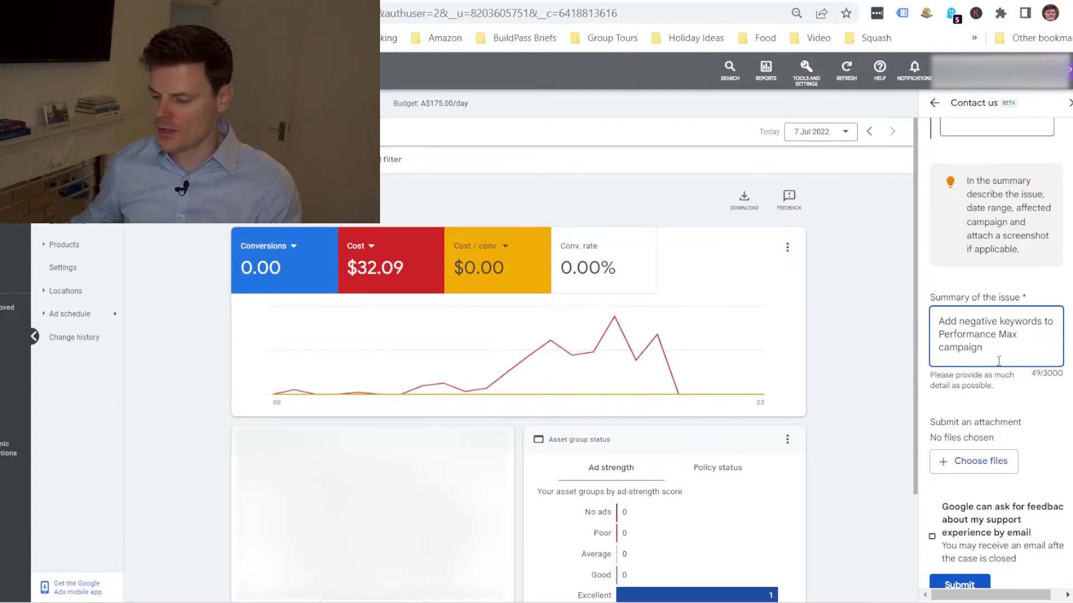
scroll(998, 360, down, 2)
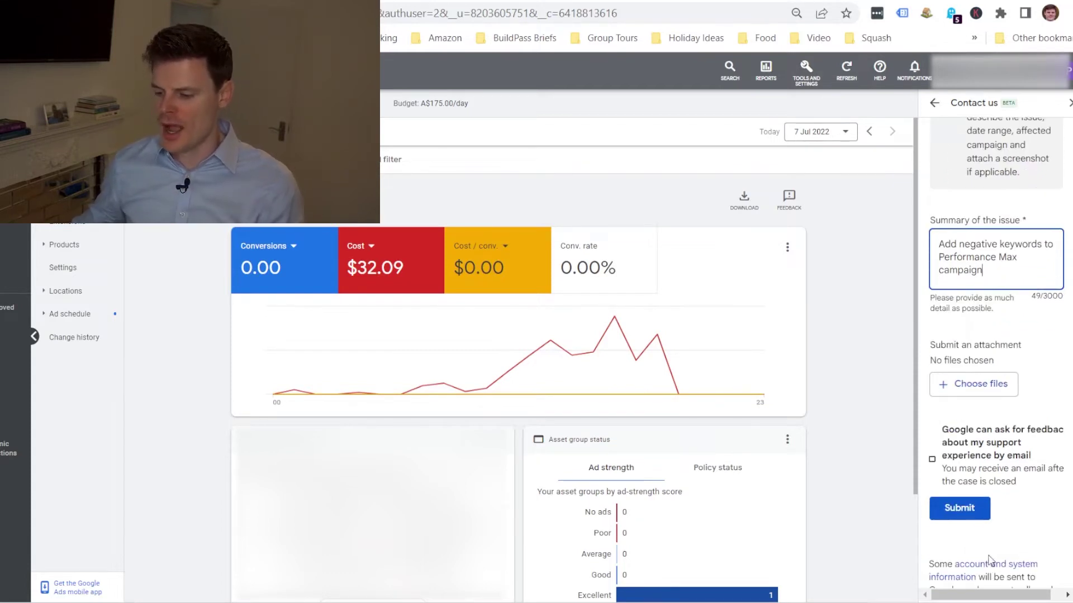
click(972, 510)
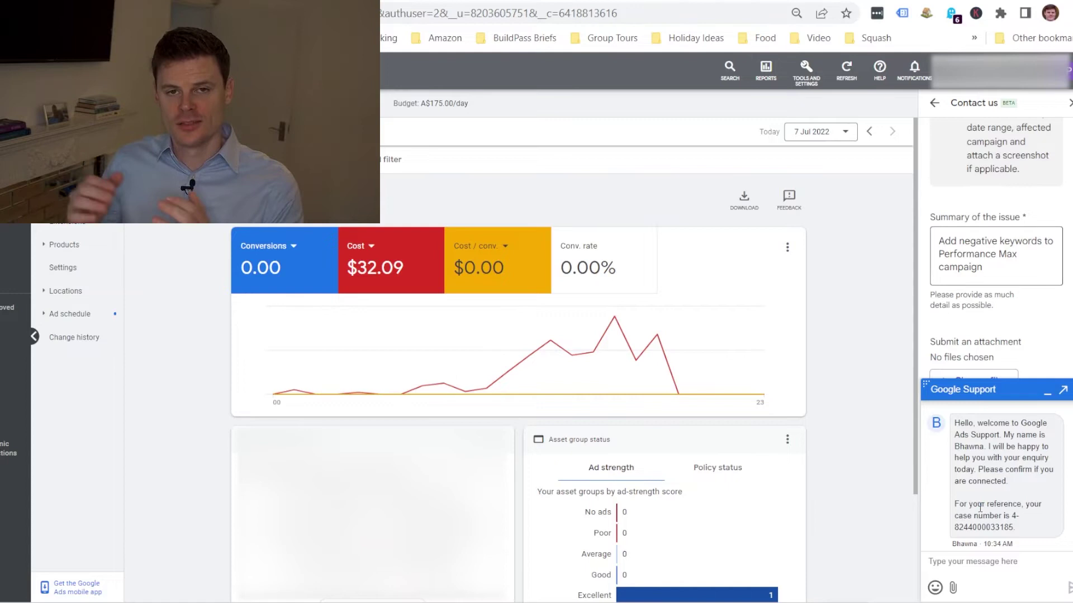
Greet the agent, ask to add negative keywords to the Performance Max campaign, and name 'SF | Performance Max'.
key(ctrl+v)
key(Return)
text(I wou)
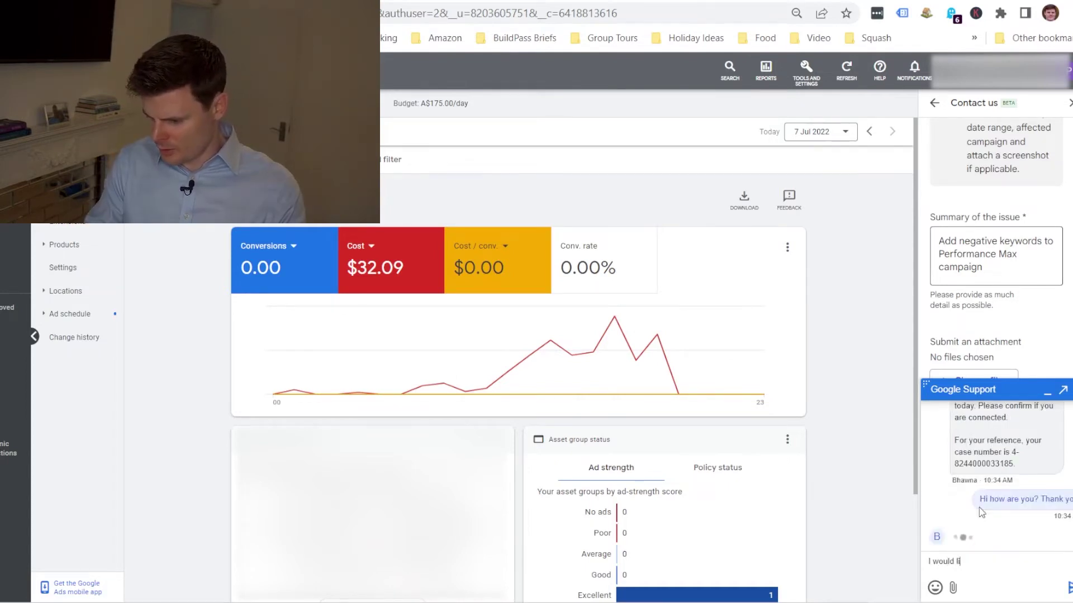
text(ld like to add negative k)
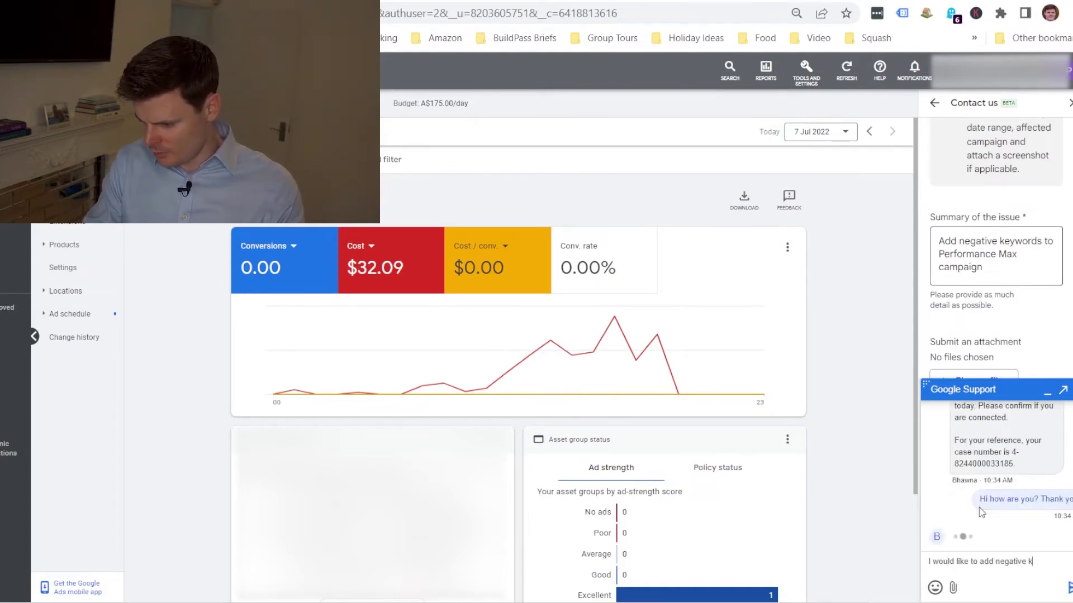
text(eywords to my performance max)
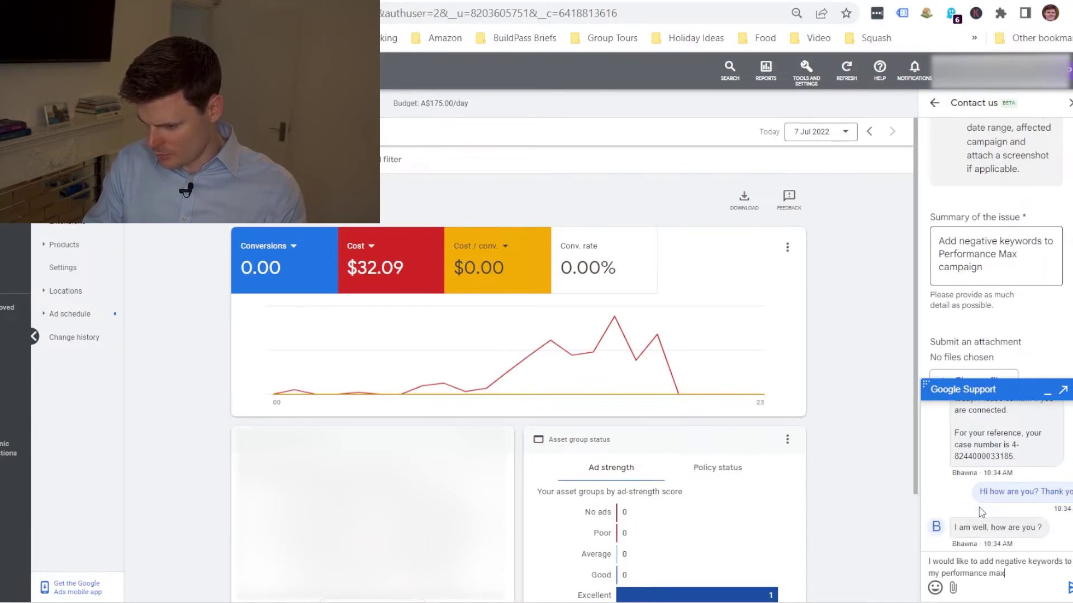
text( campa)
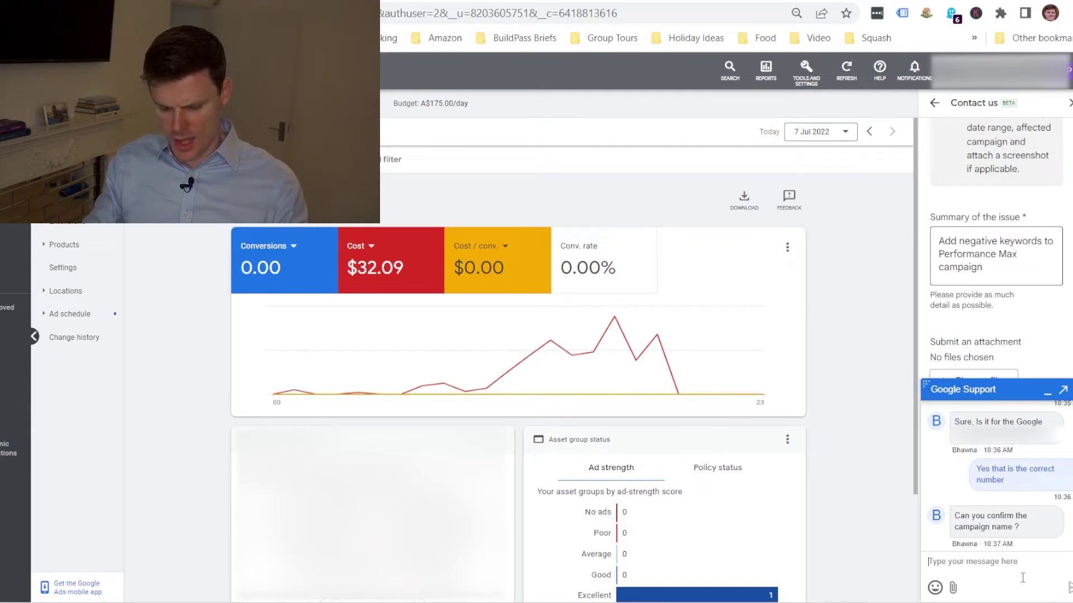
text(")
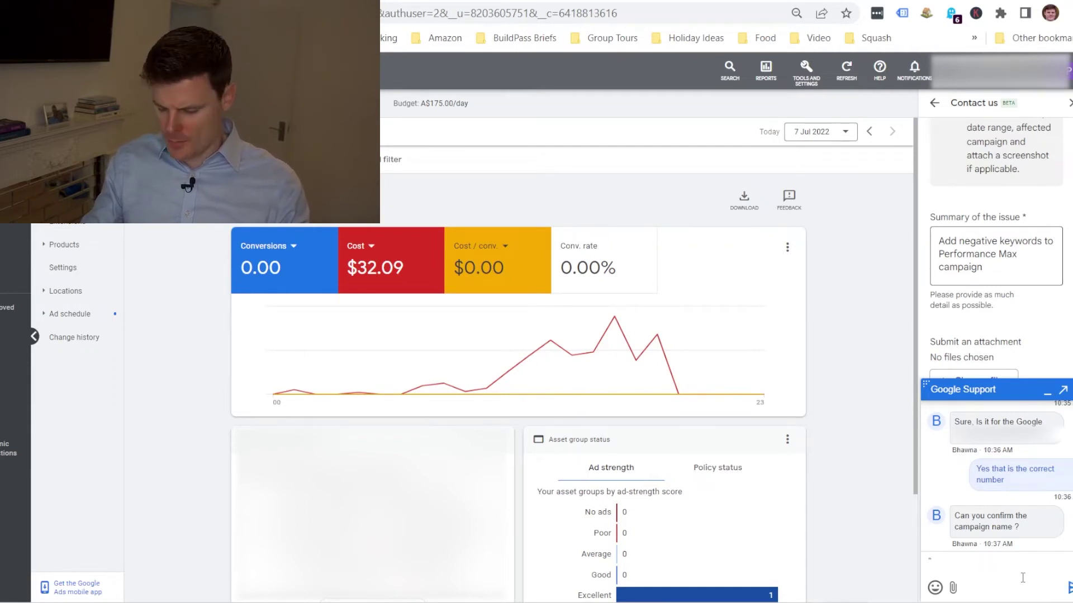
key(BackSpace)
text(SF)
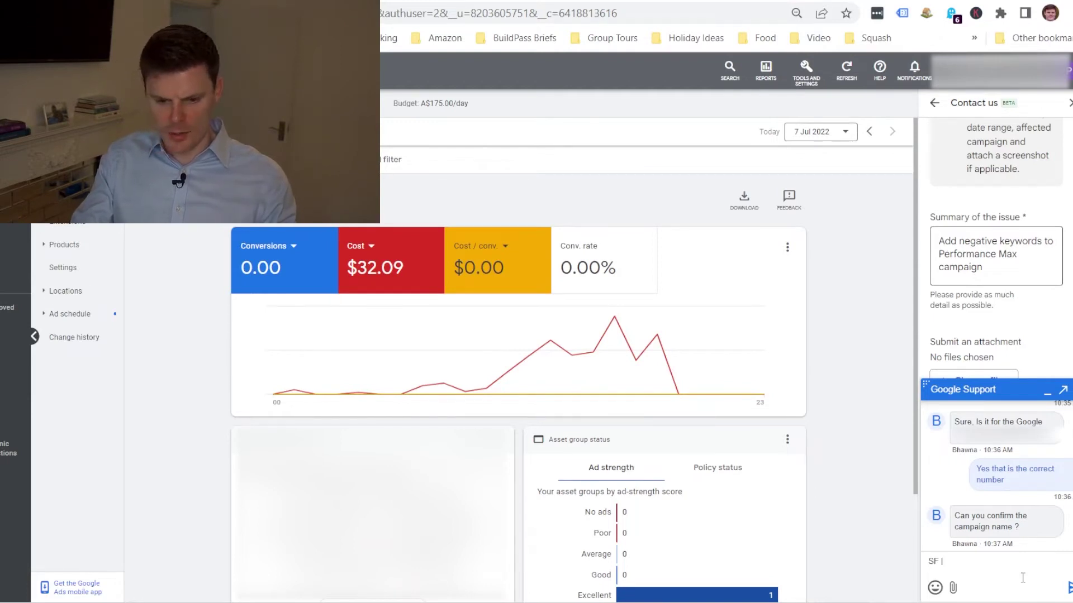
text(| Performance Max)
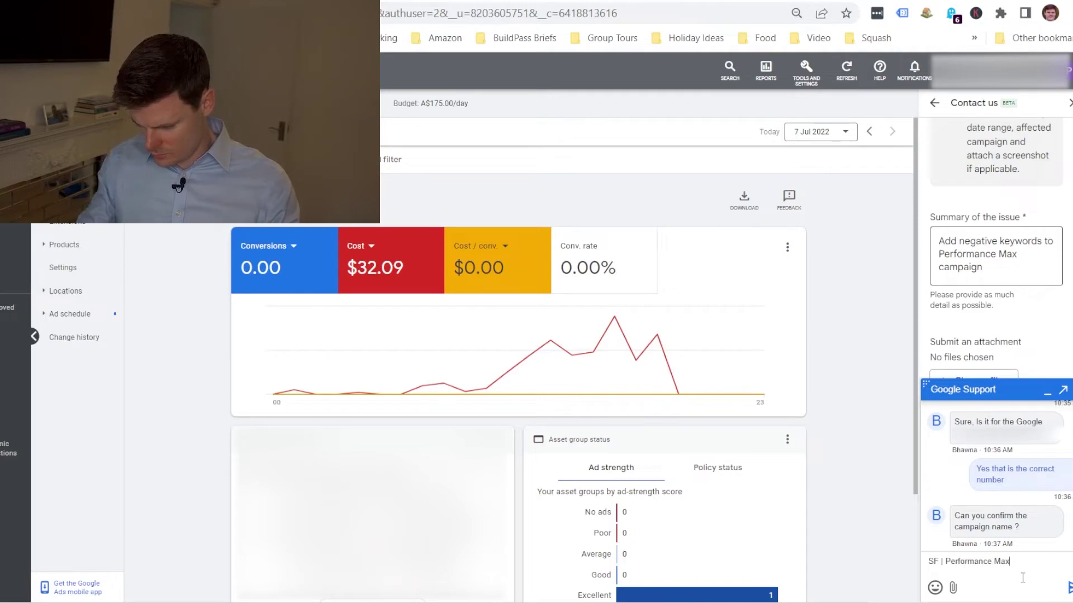
key(Return)
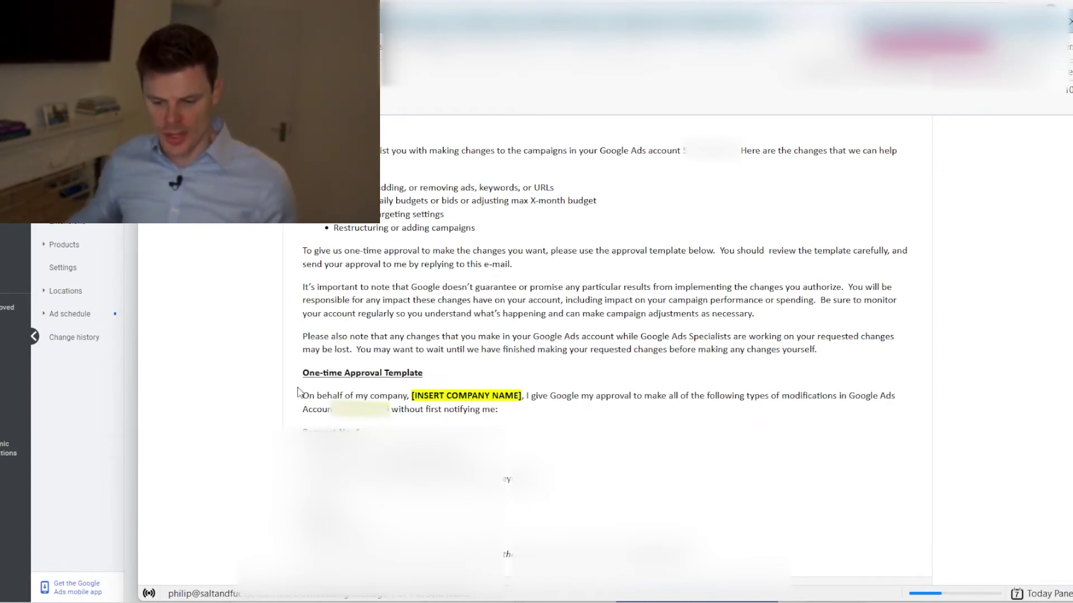
drag(304, 395, 495, 398)
click(464, 425)
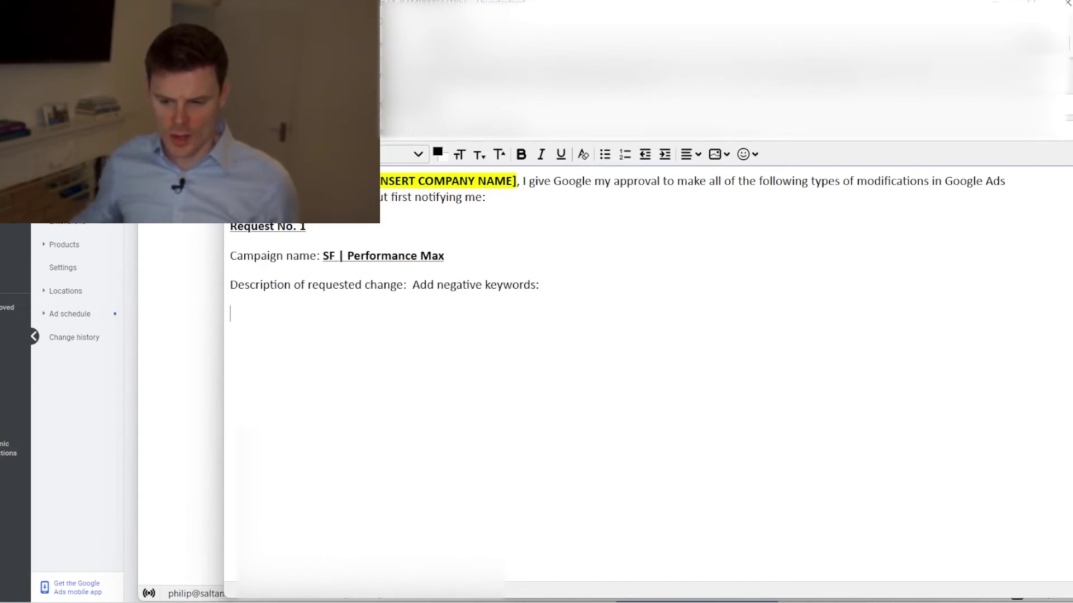
Fill in the company-name placeholder and change line of the approval reply, then send it.
drag(373, 181, 513, 182)
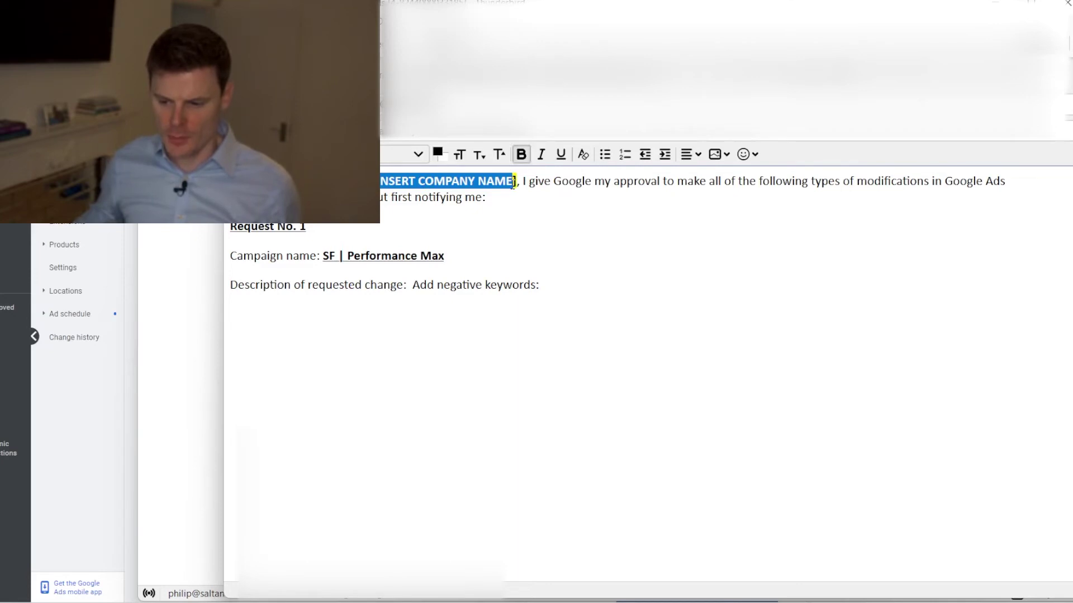
click(426, 307)
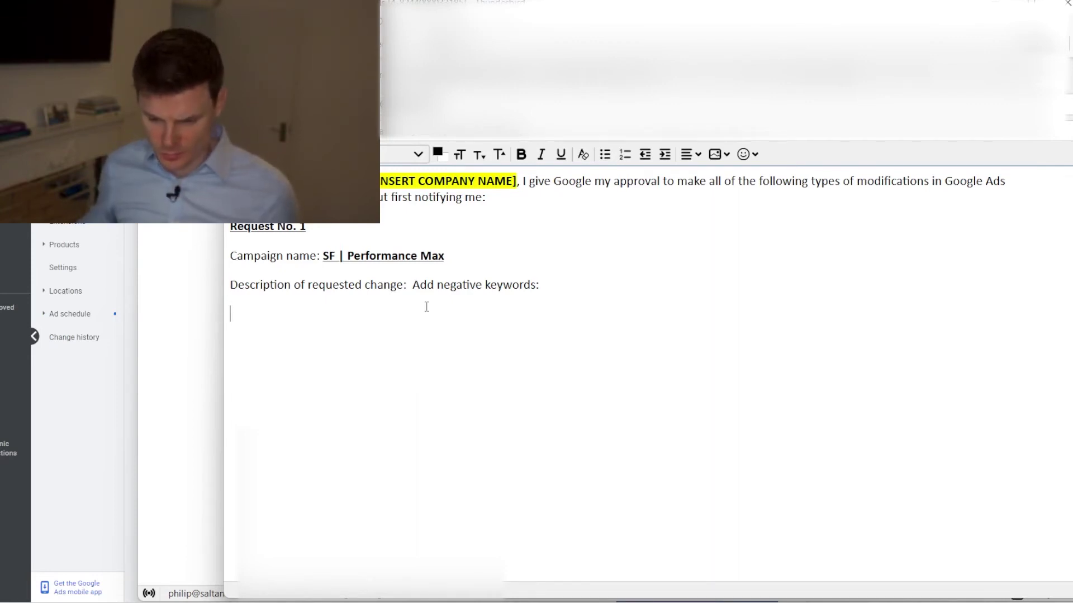
key(alt+Tab)
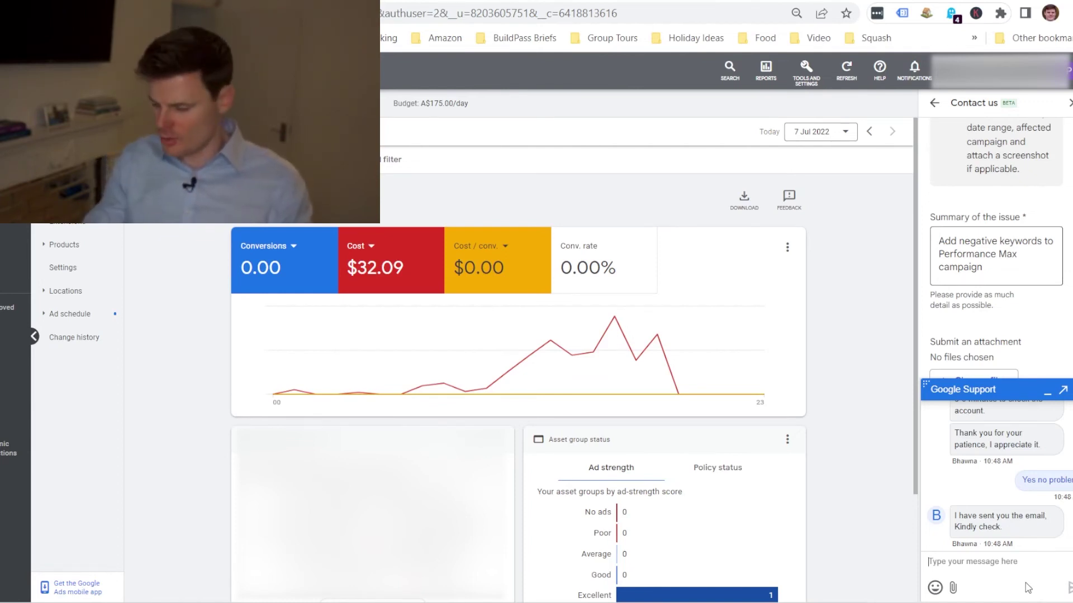
Start a chat message telling the agent the approval email was answered with the template.
click(1010, 568)
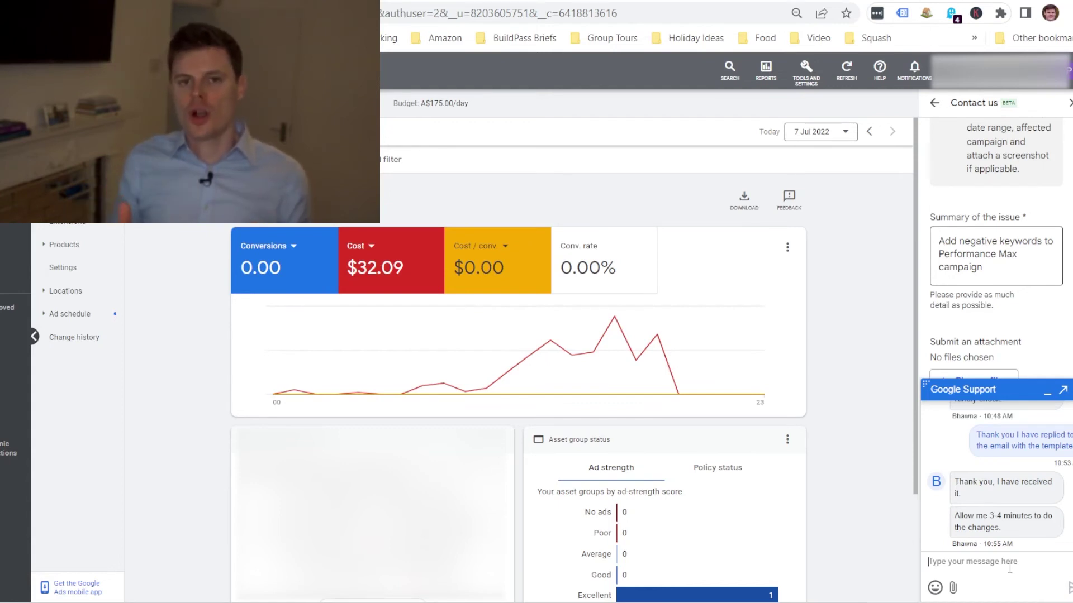
click(1010, 569)
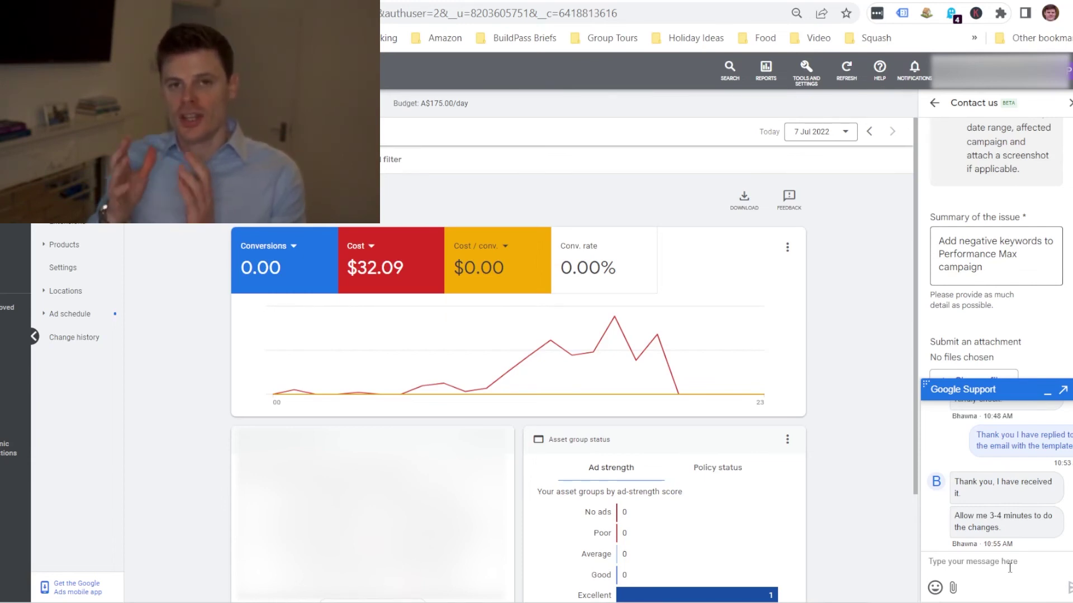
click(1009, 567)
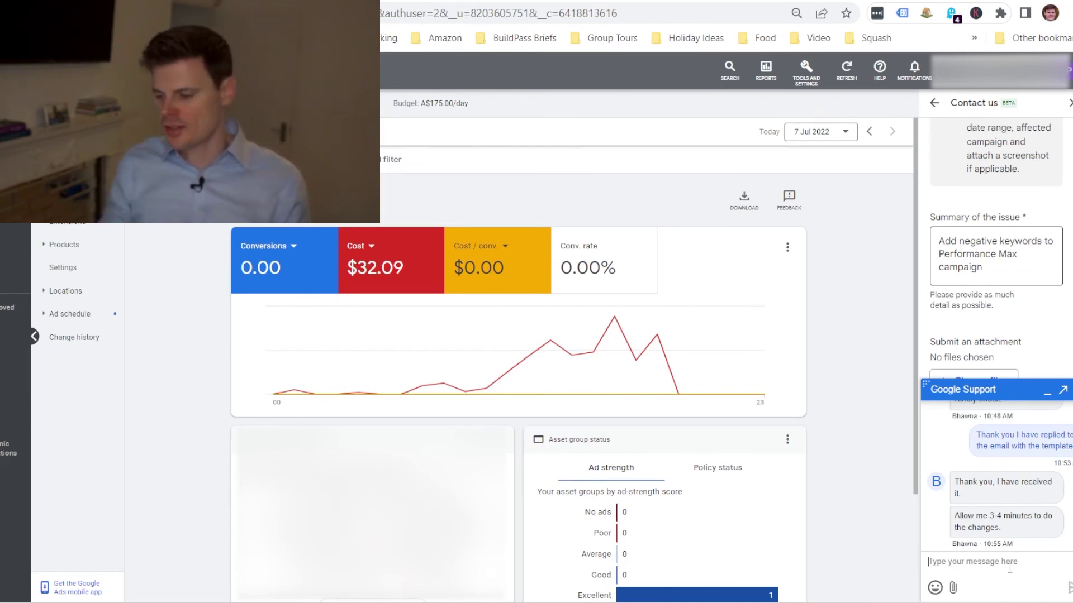
click(1010, 568)
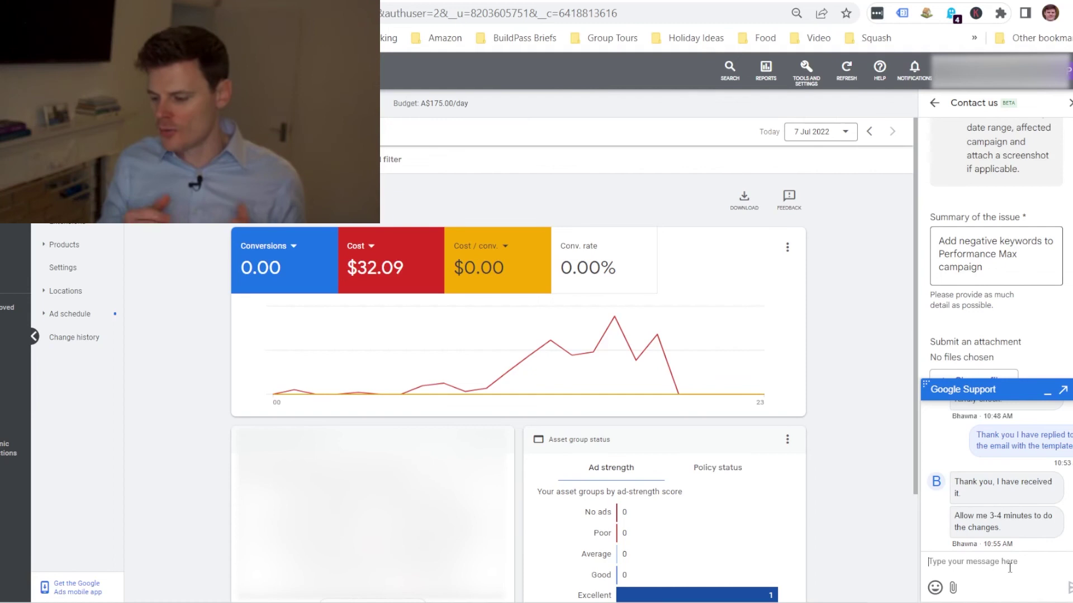